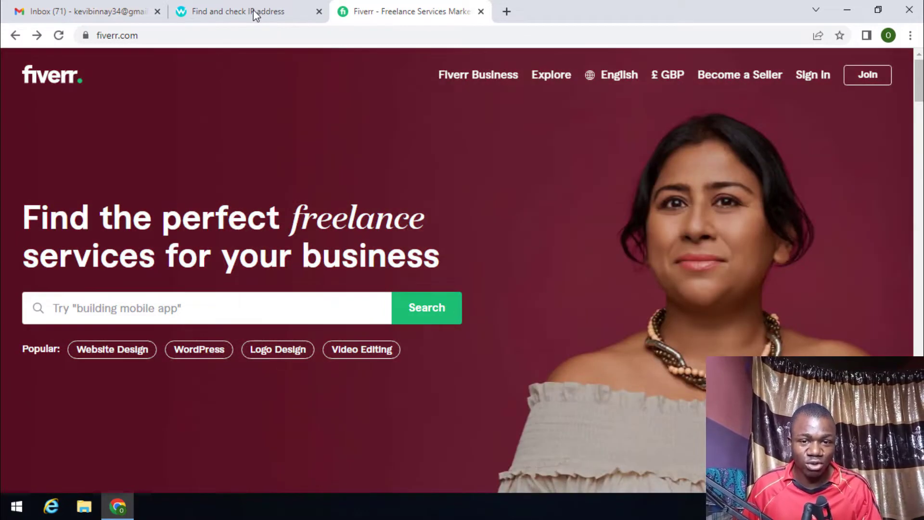
Step: Examine the public IP address, country, anonymity rating and time zone details on whoer.net
click(255, 13)
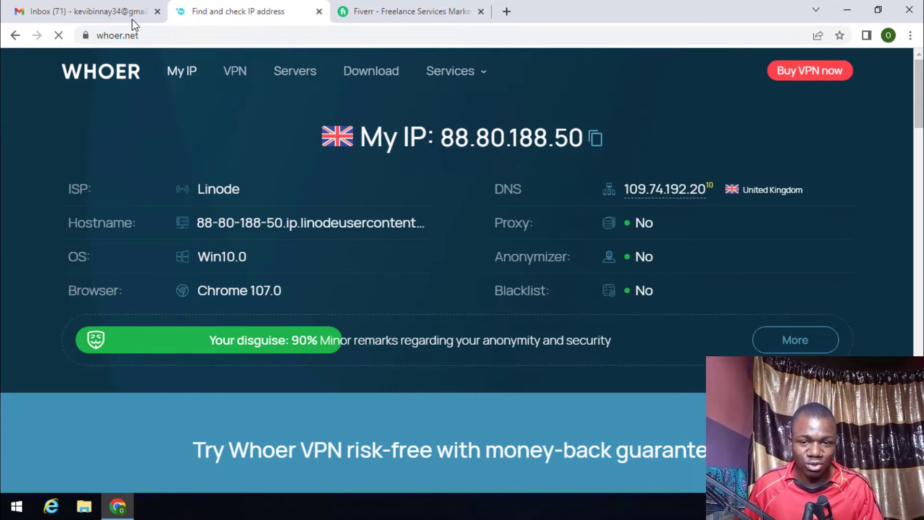
click(133, 36)
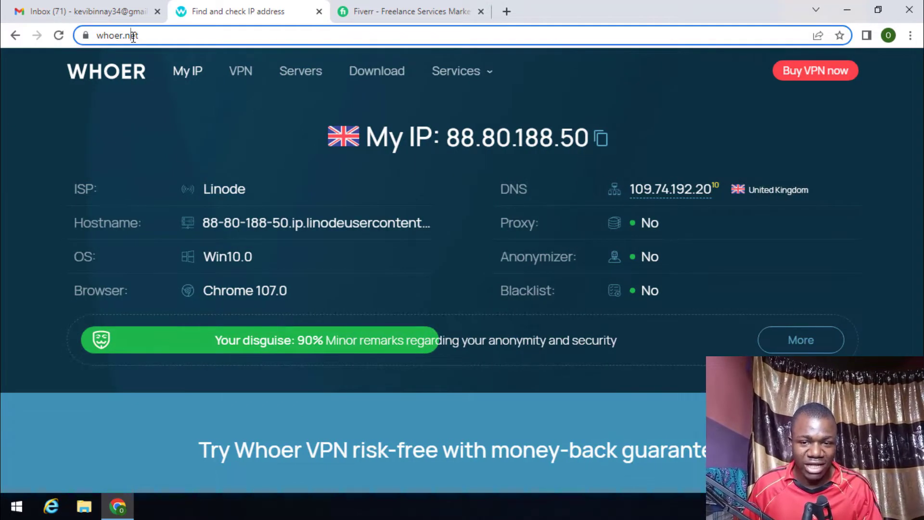
click(159, 36)
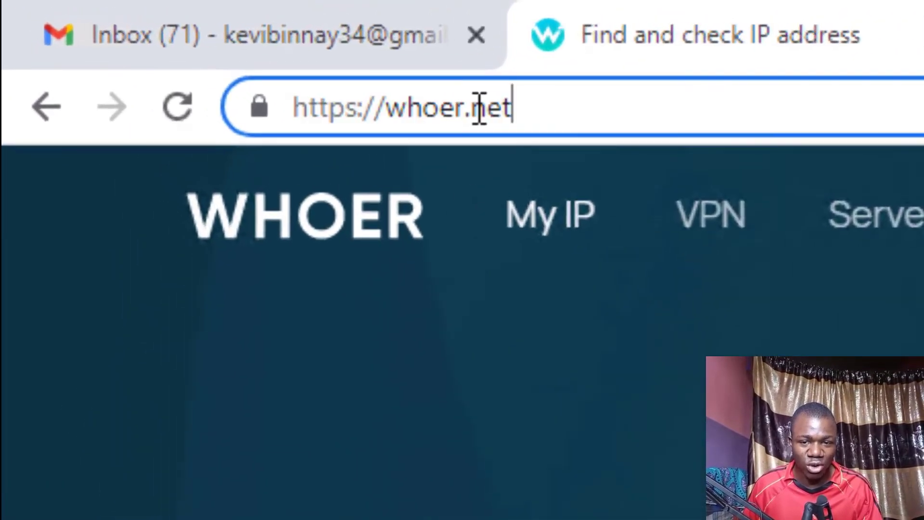
click(97, 356)
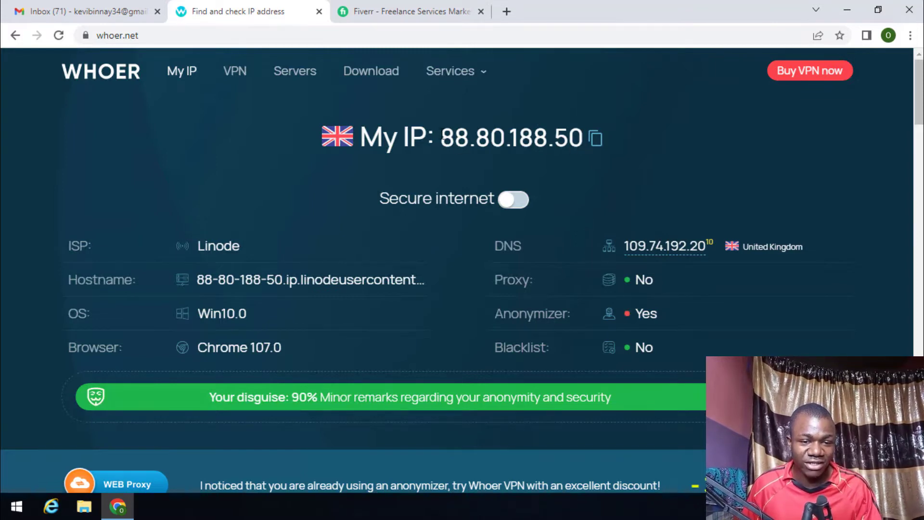
drag(442, 138, 590, 153)
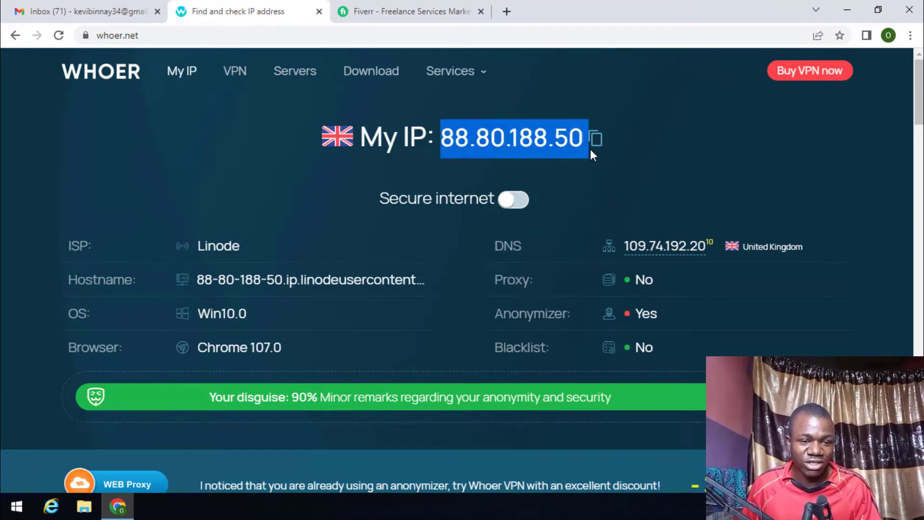
click(636, 150)
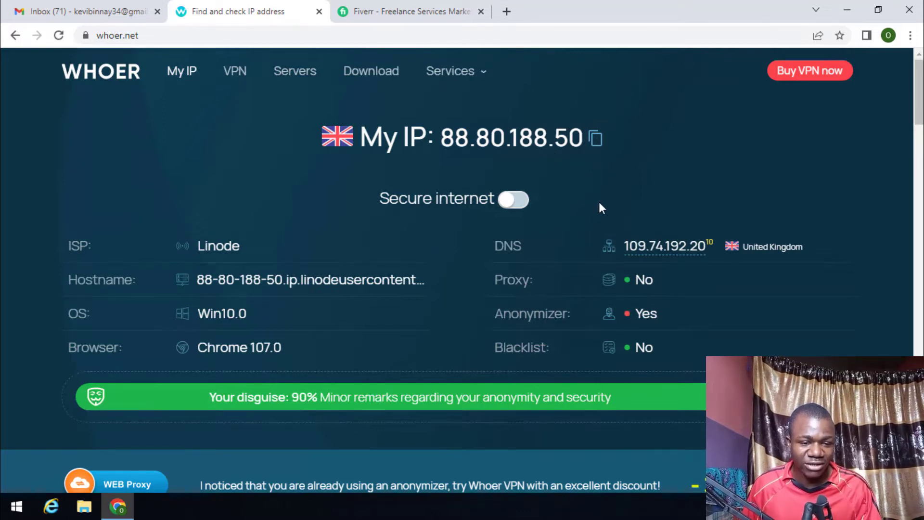
scroll(599, 203, down, 4)
scroll(598, 201, up, 4)
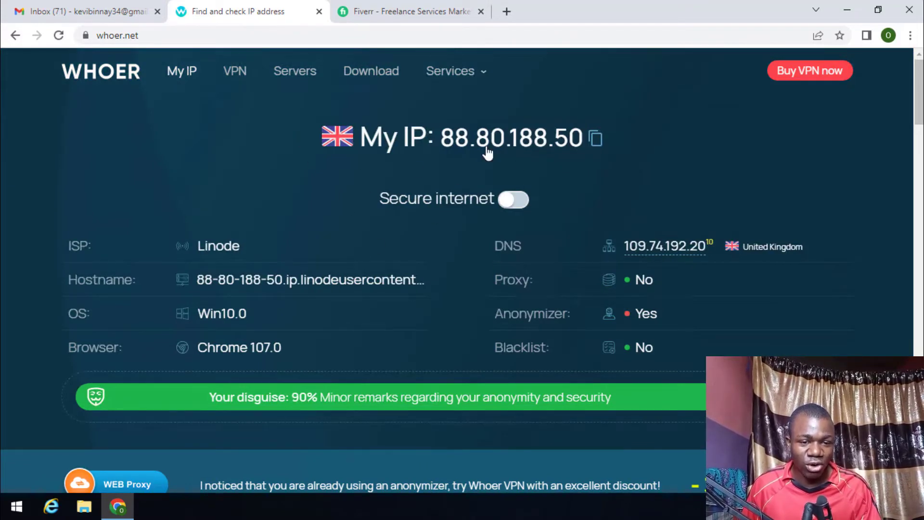
scroll(353, 212, down, 10)
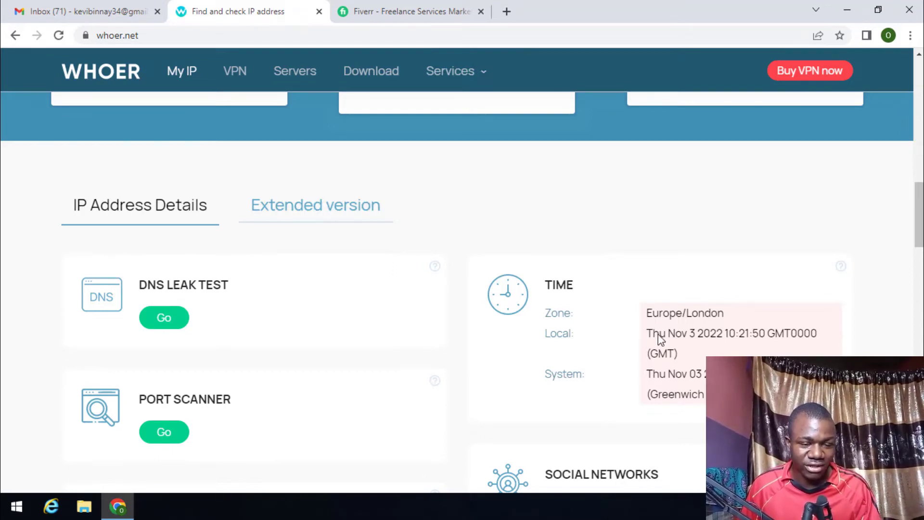
scroll(658, 334, up, 12)
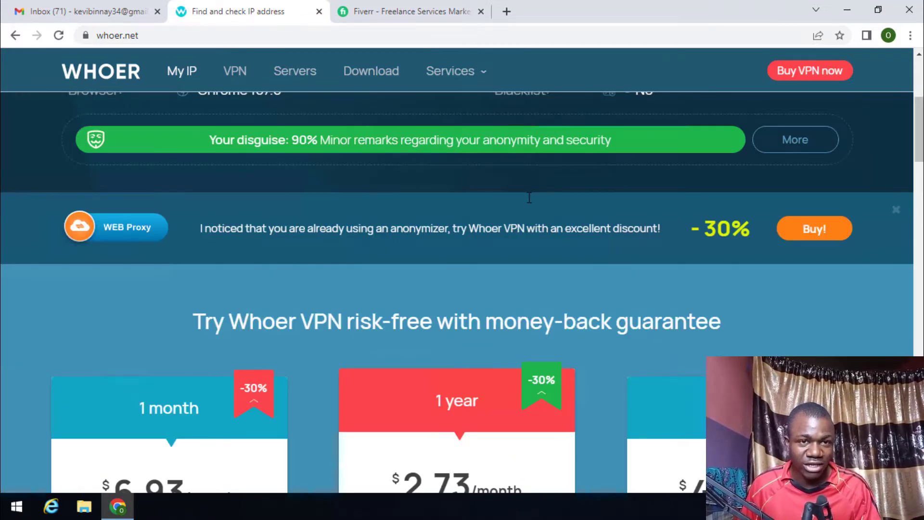
scroll(529, 199, up, 5)
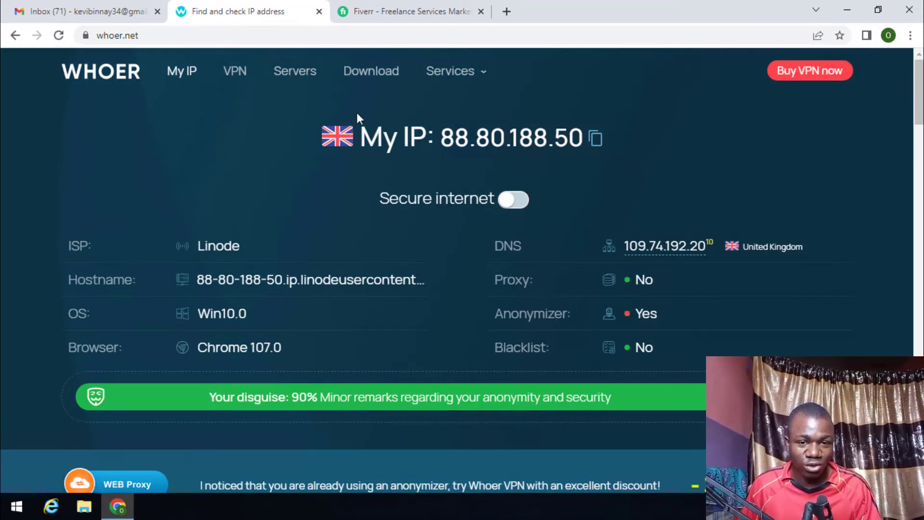
Step: Search Fiverr for "logo", browse the offered gigs and return to the home page
click(370, 10)
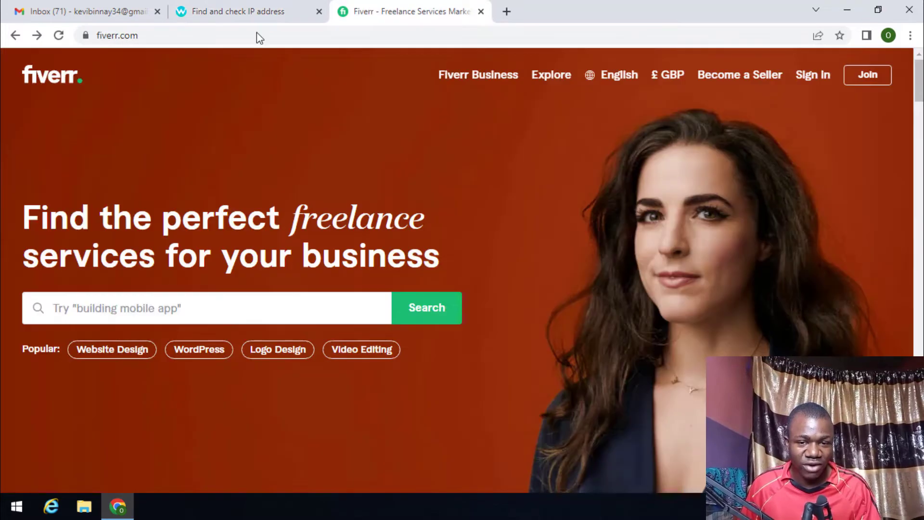
click(162, 33)
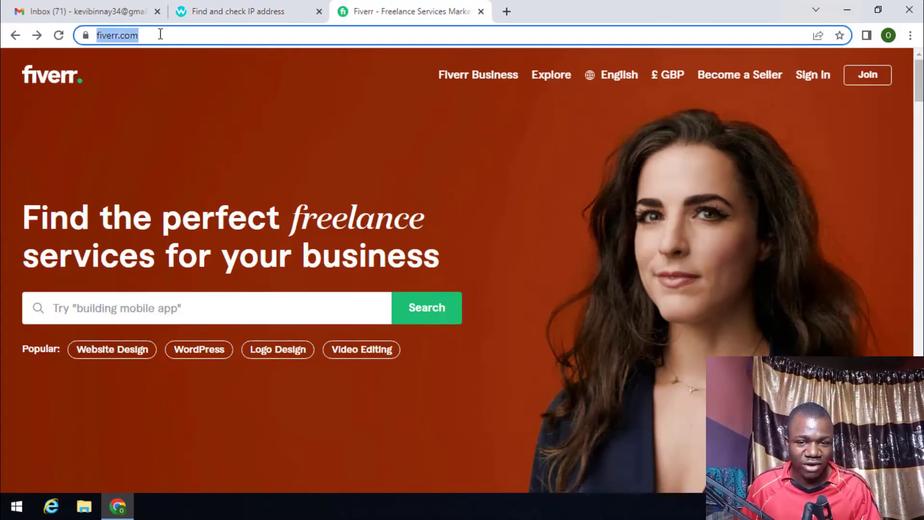
click(182, 79)
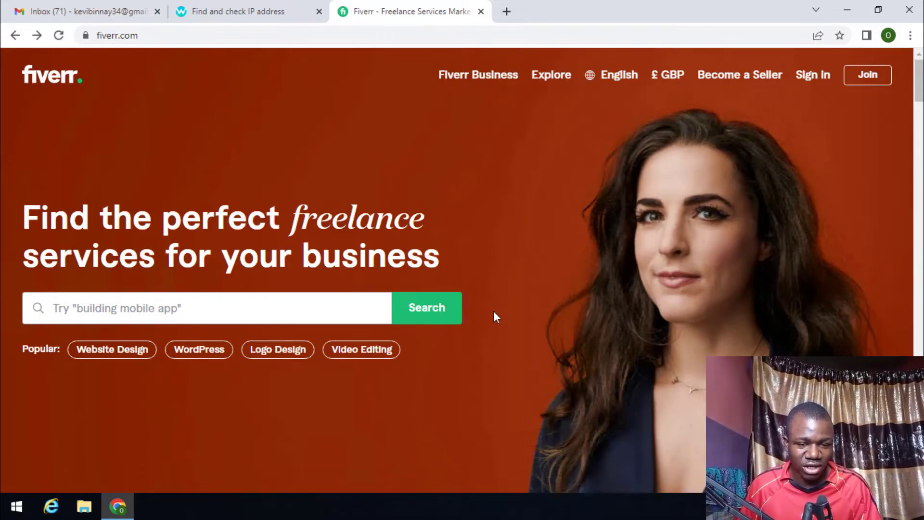
text(logo)
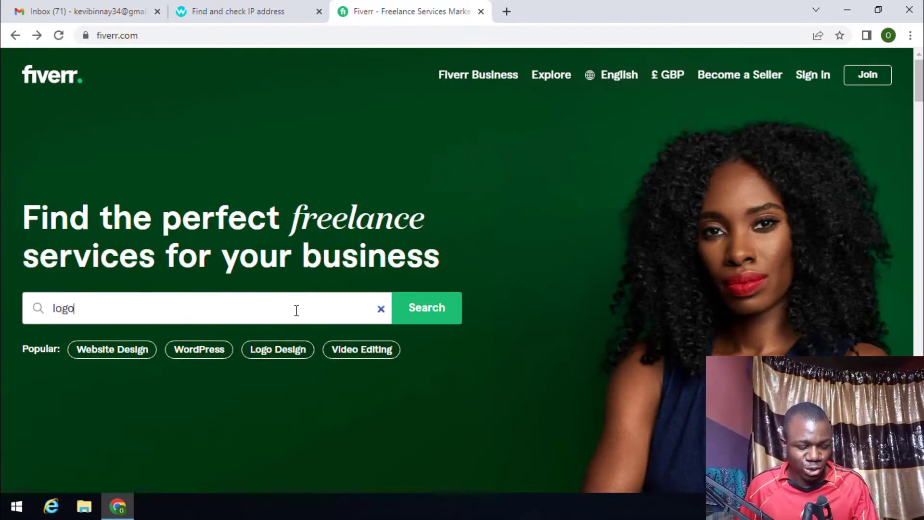
key(Return)
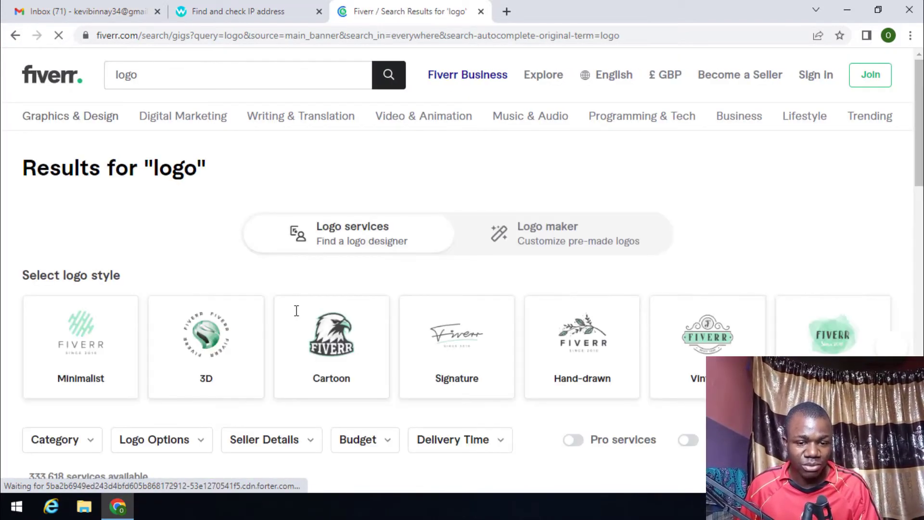
scroll(527, 357, down, 10)
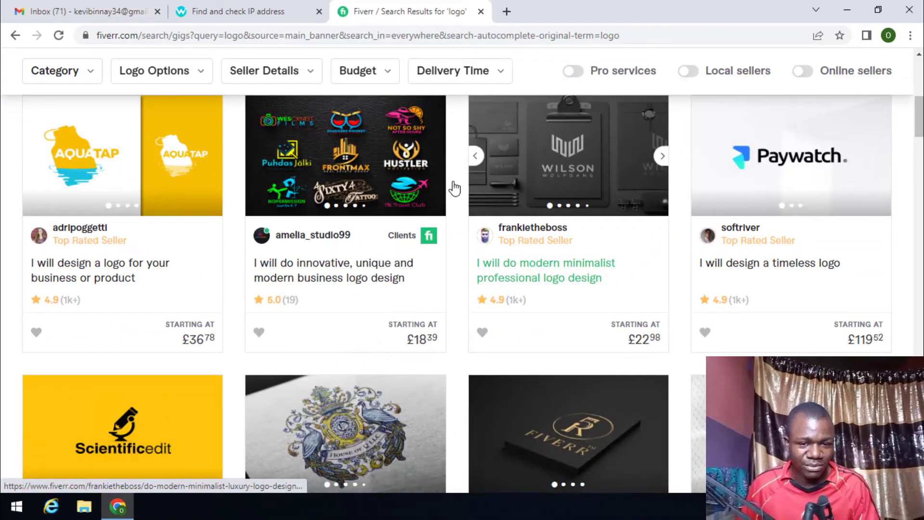
scroll(451, 192, up, 10)
click(13, 39)
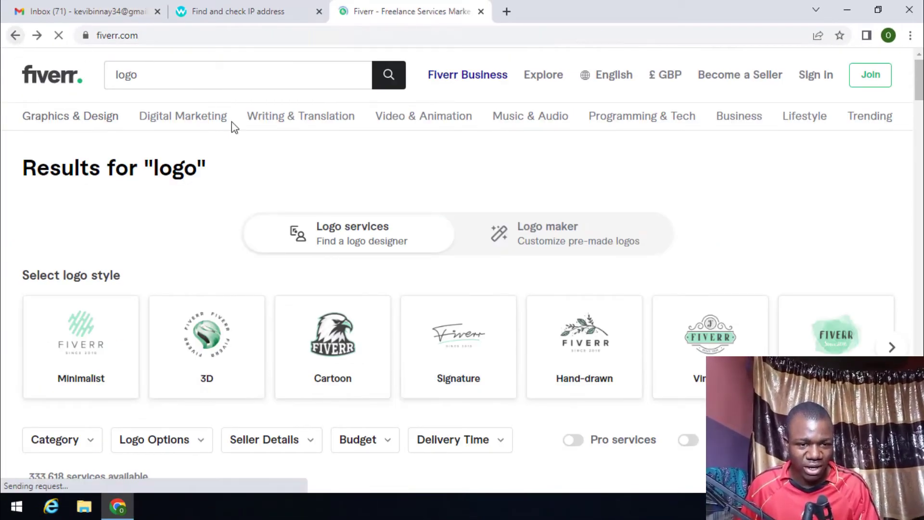
Step: Go to Fiverr's Become a Seller page and open the Join Fiverr sign-up form
click(728, 79)
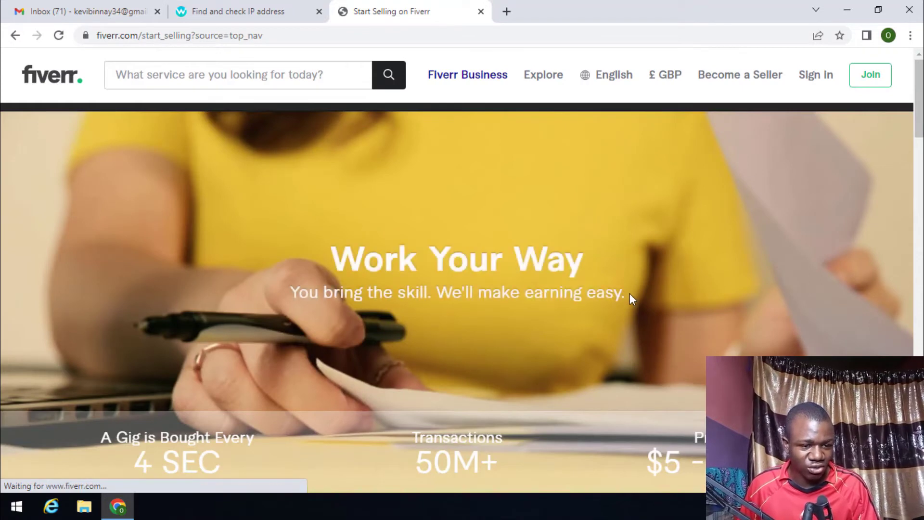
scroll(630, 299, down, 3)
scroll(438, 188, down, 1)
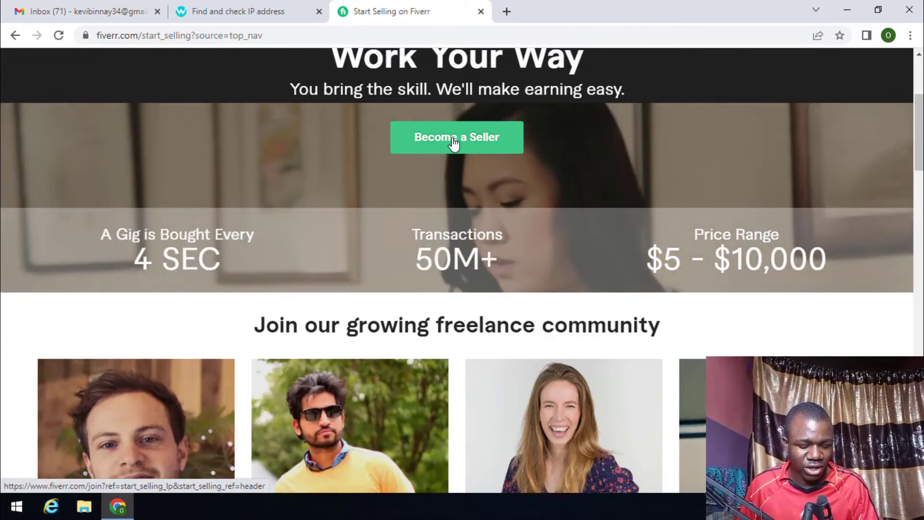
click(454, 139)
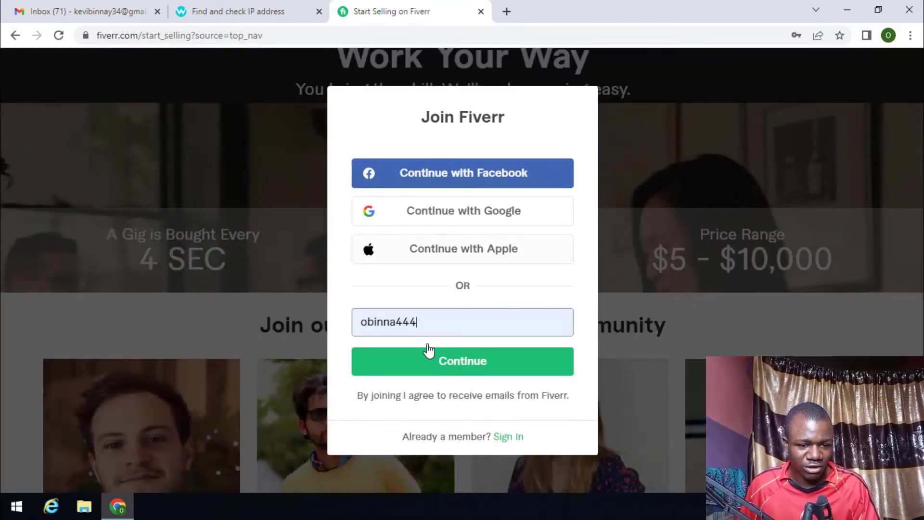
Step: Clear the prefilled entry from the email field of the Join Fiverr form
click(430, 320)
key(BackSpace)
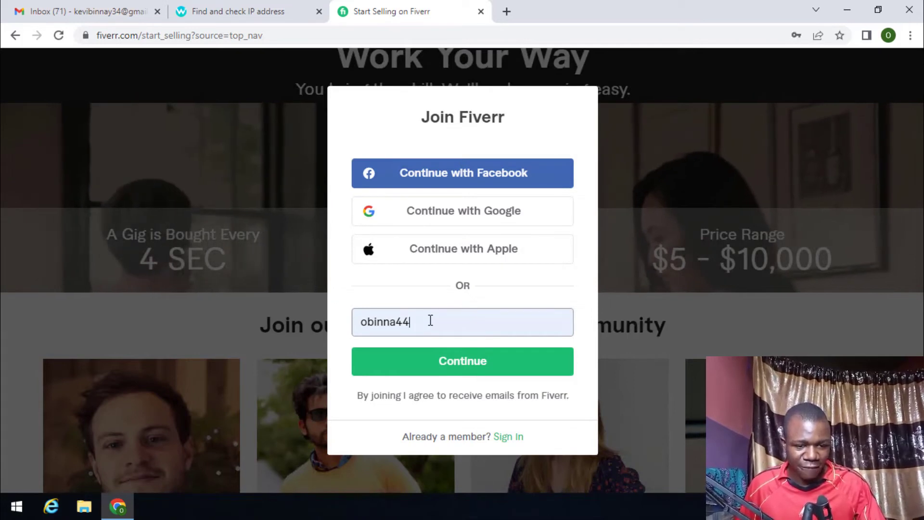
key(BackSpace)
key(BackSpace)
key(BackSpace)
key(BackSpace)
key(BackSpace)
key(BackSpace)
key(BackSpace)
key(BackSpace)
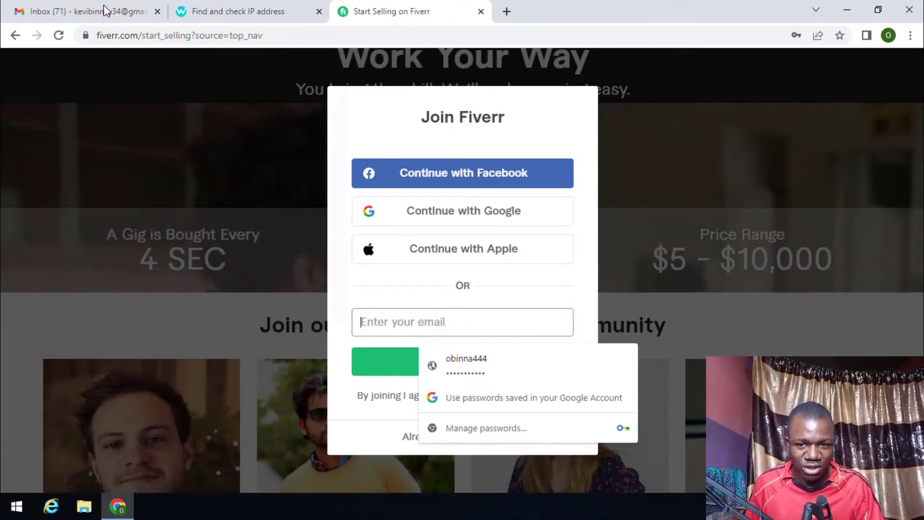
Step: Switch to Gmail and copy the e-mail address of the signed-in Google account
click(147, 14)
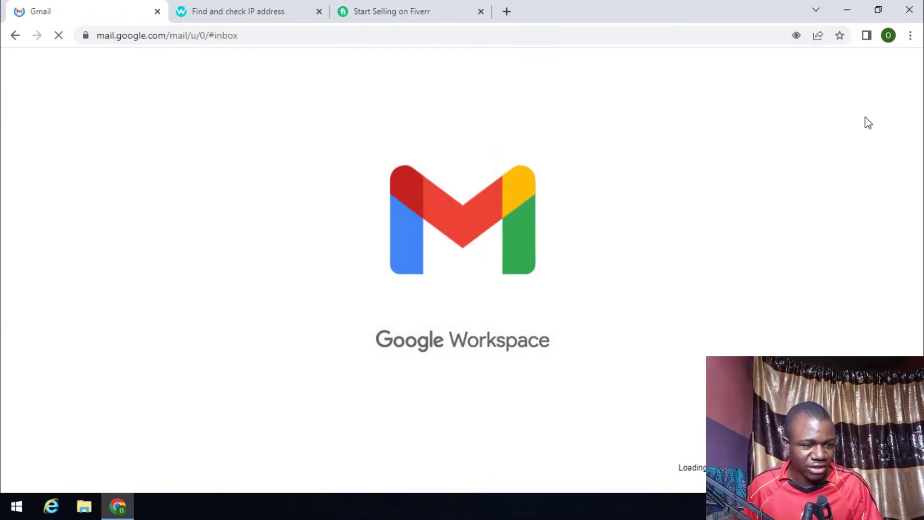
triple_click(837, 190)
key(ctrl+c)
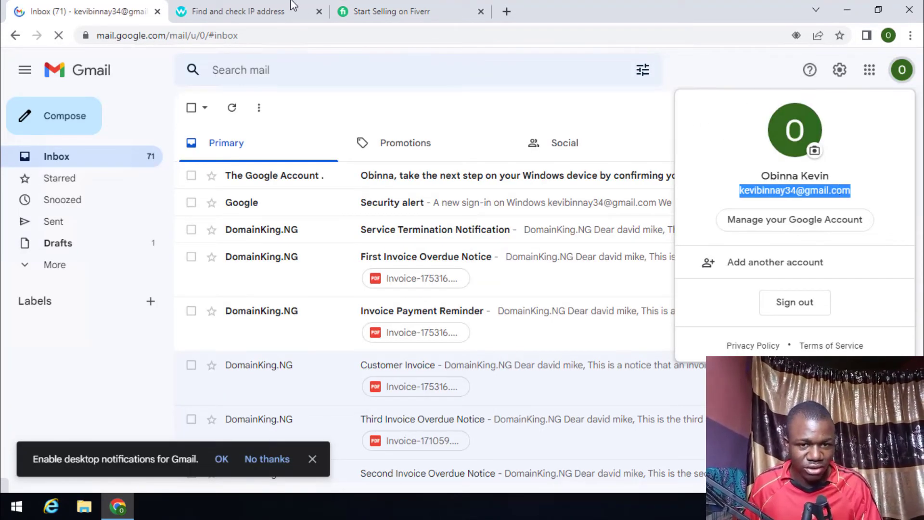
Step: Paste the copied e-mail address into the Join Fiverr form and continue to the username and password stage
mouse_move(377, 9)
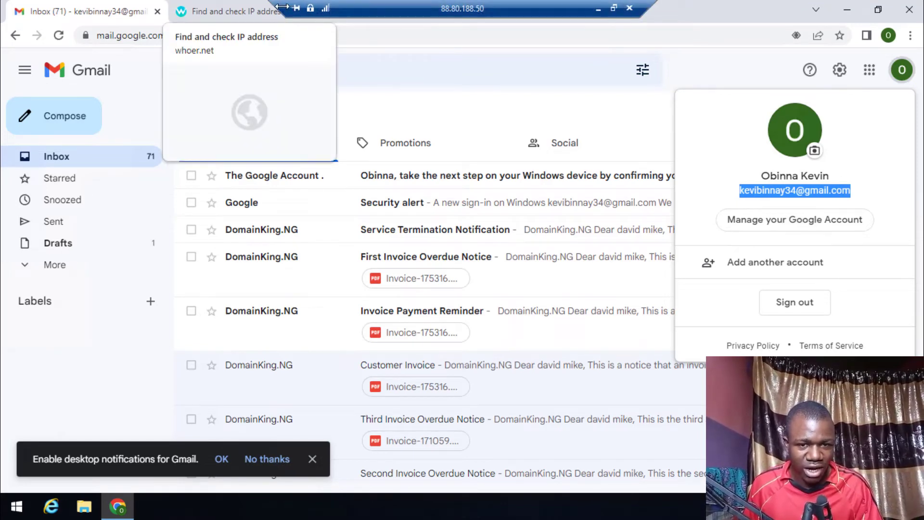
click(365, 11)
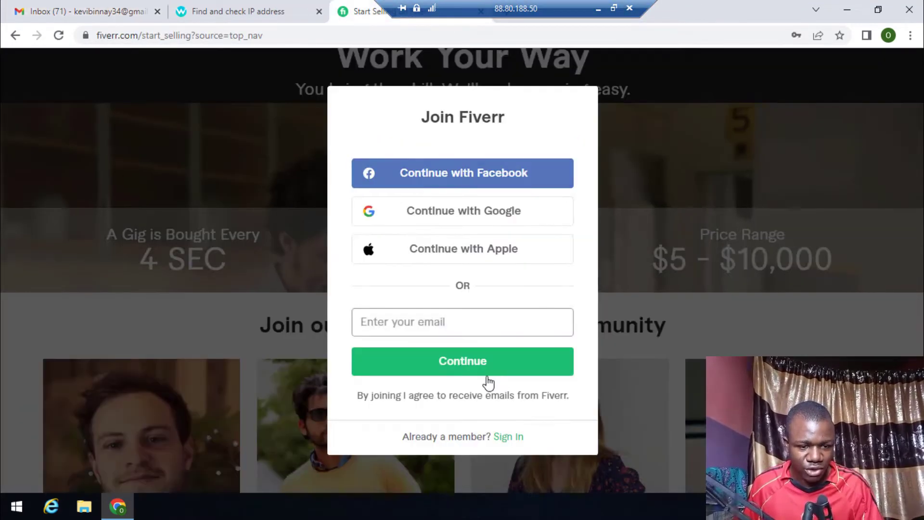
click(464, 320)
key(ctrl+v)
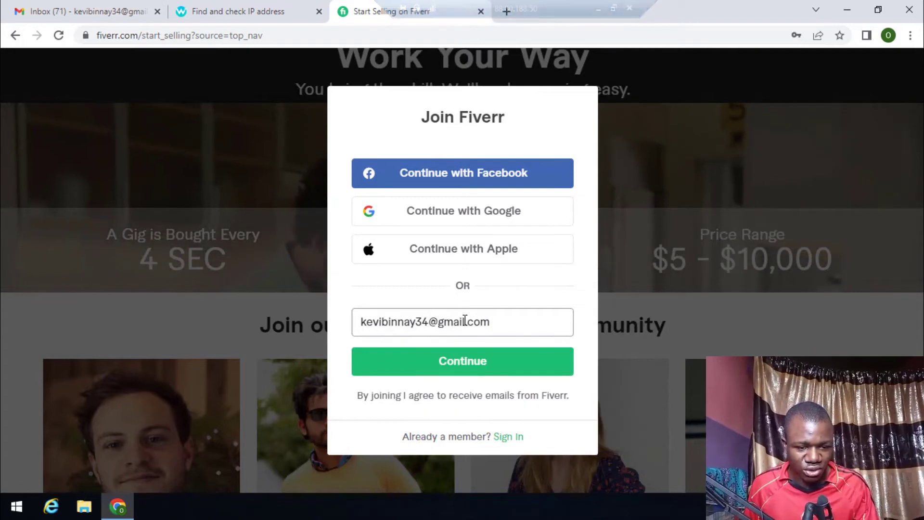
key(Return)
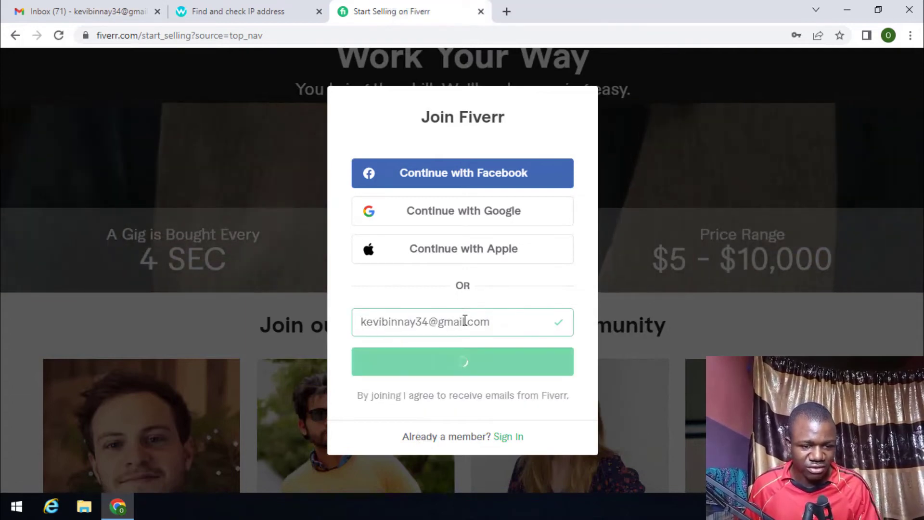
Step: Enter an available username for the new Fiverr account
click(442, 198)
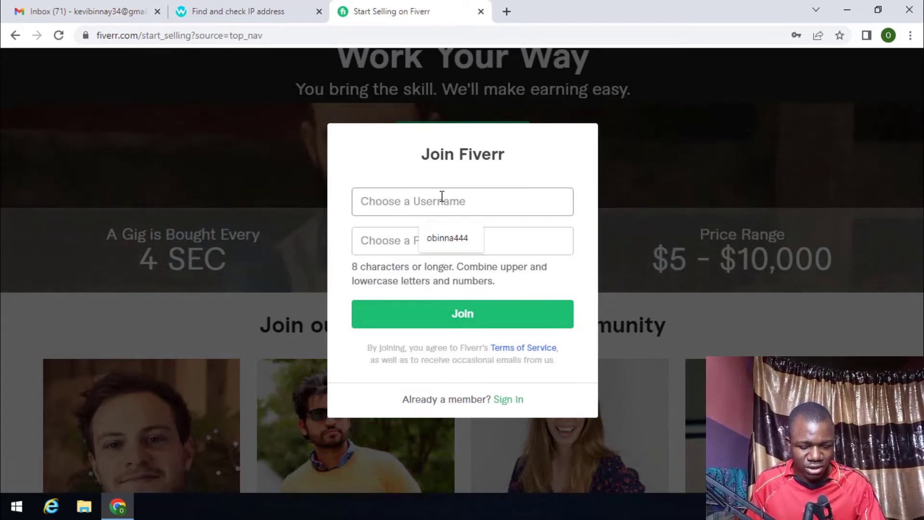
text(kevi)
text(n)
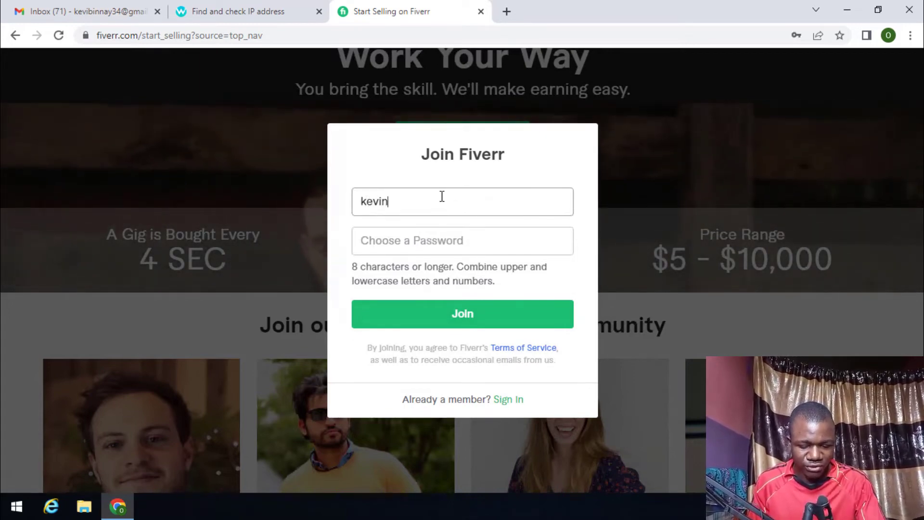
text(444)
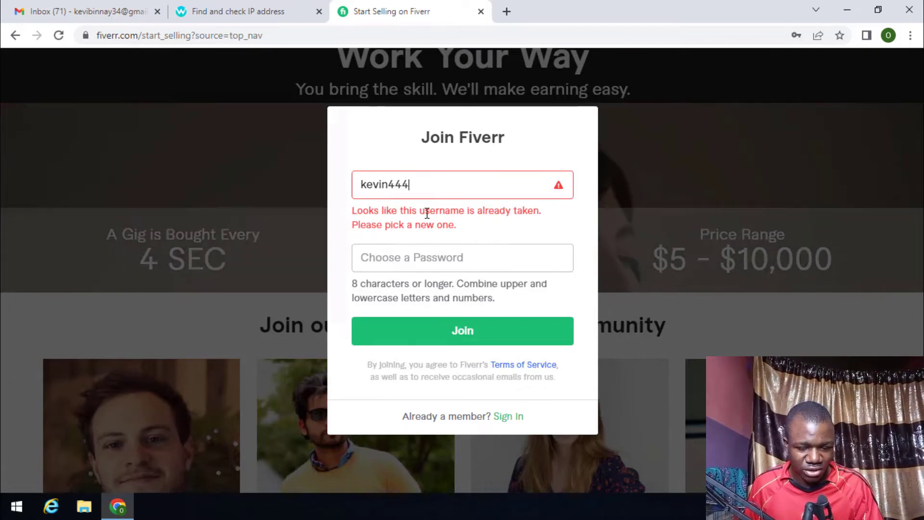
text(2)
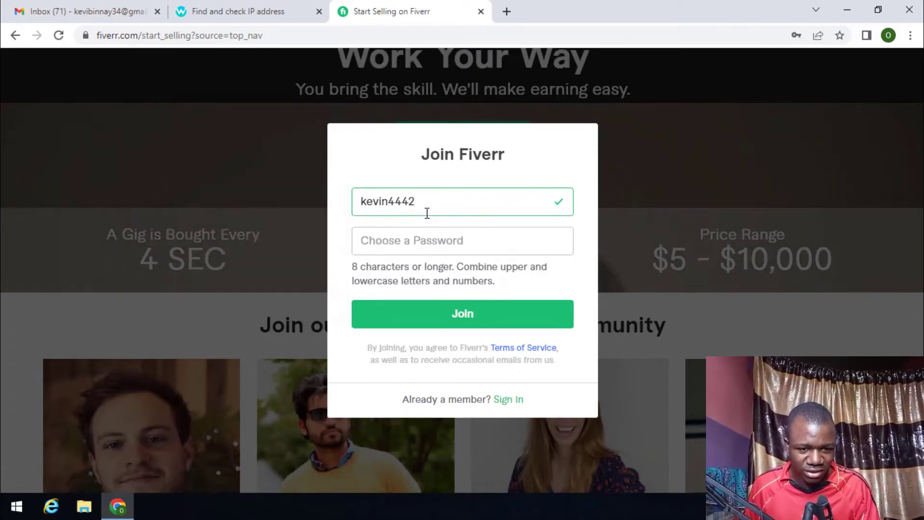
Step: Enter a password for the new account in the Join Fiverr form and dismiss the saved-password suggestions
click(422, 240)
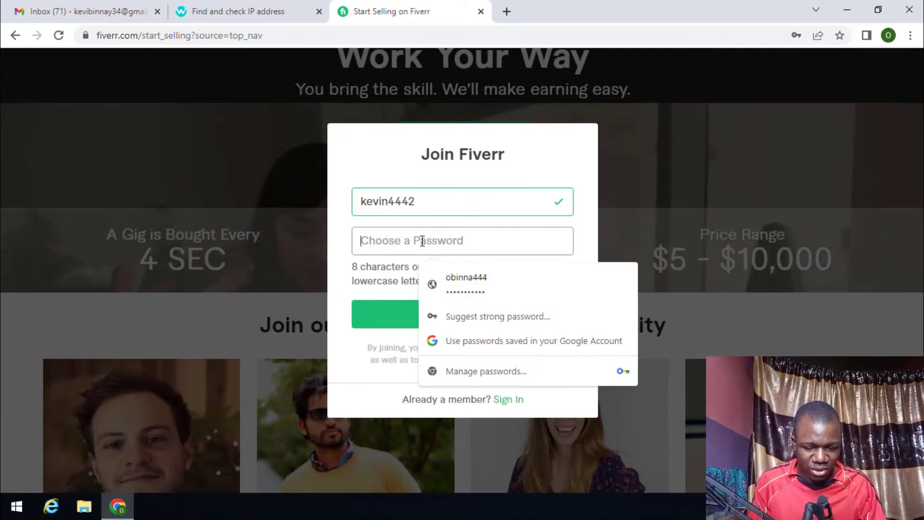
text(******)
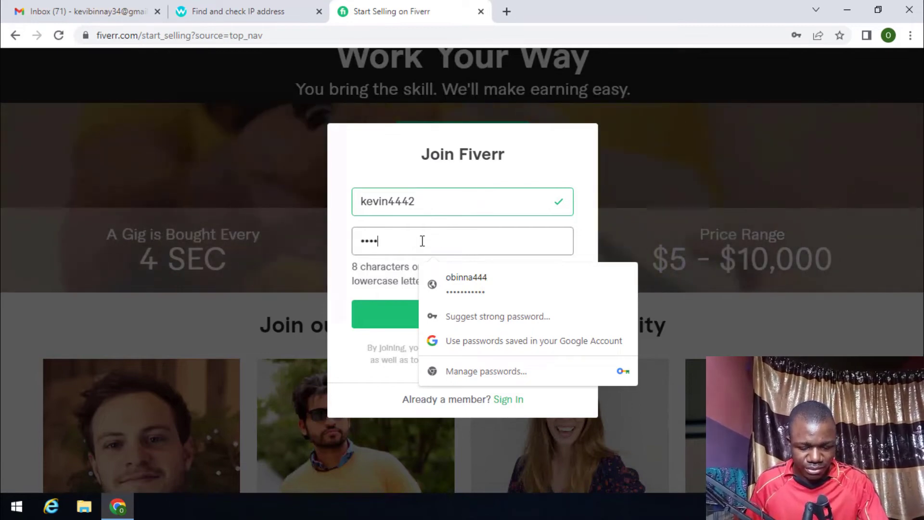
key(BackSpace)
key(BackSpace)
key(BackSpace)
key(BackSpace)
key(BackSpace)
key(BackSpace)
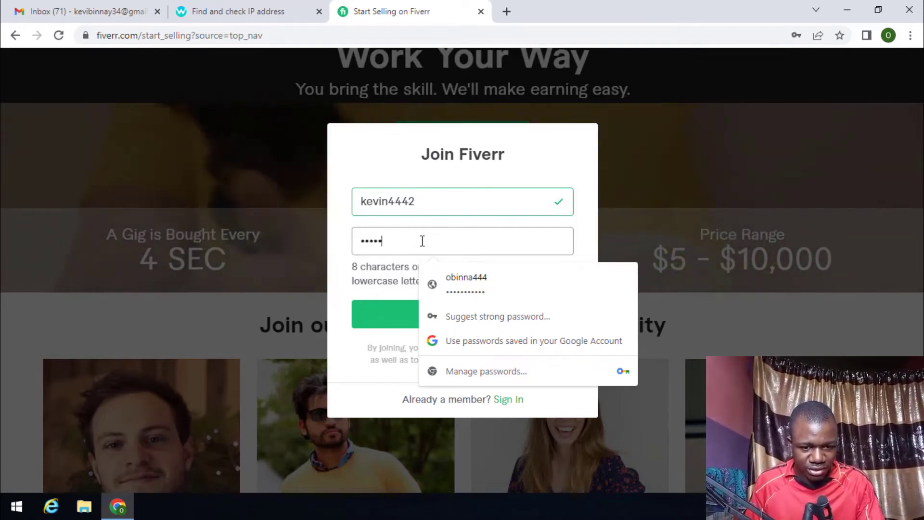
text(*****)
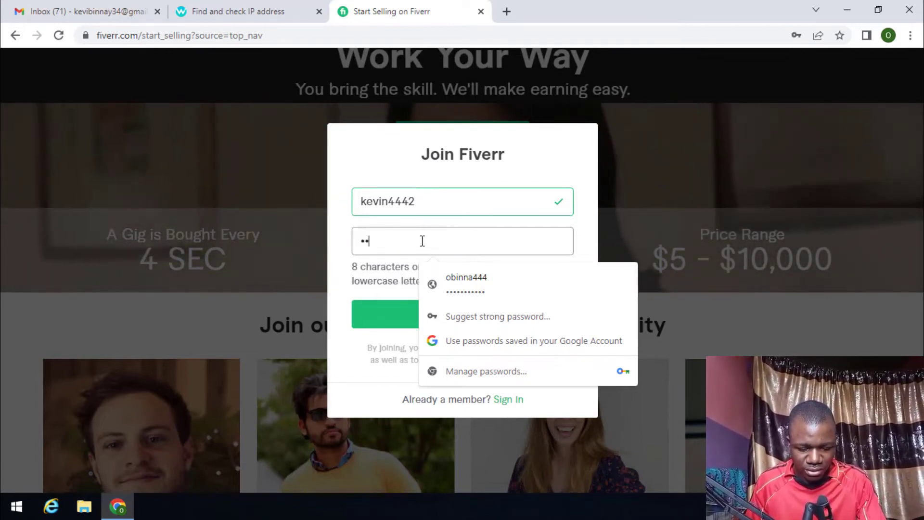
text(**)
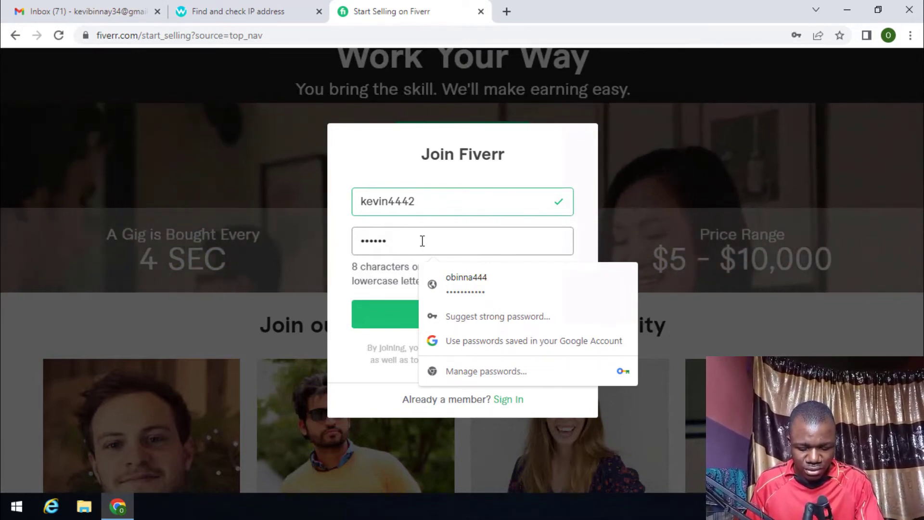
text(***)
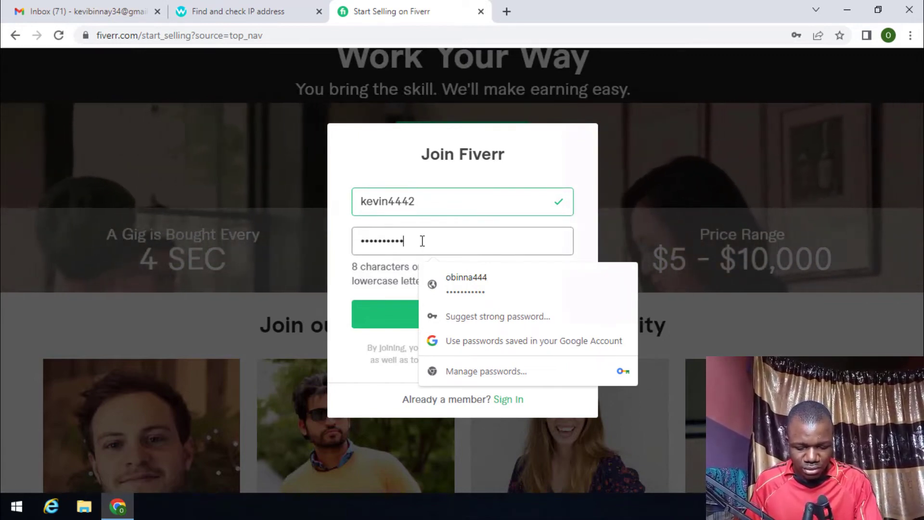
text(*)
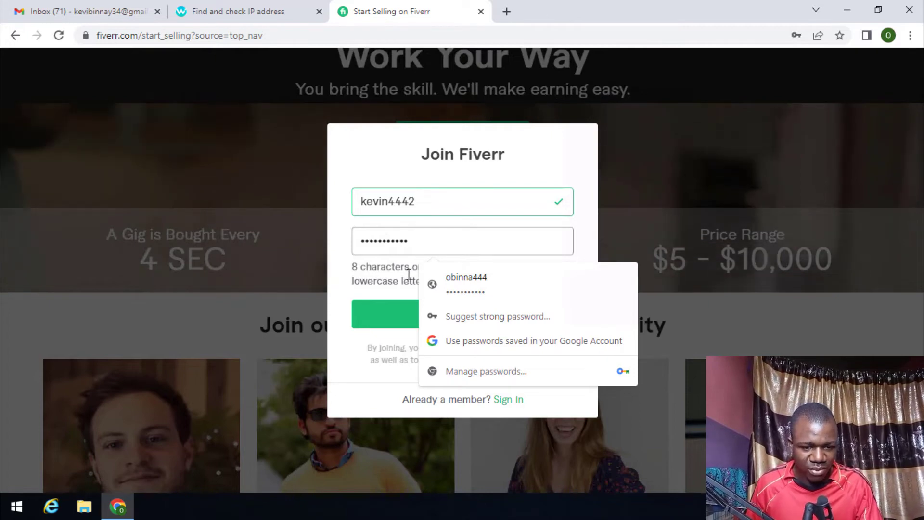
click(341, 335)
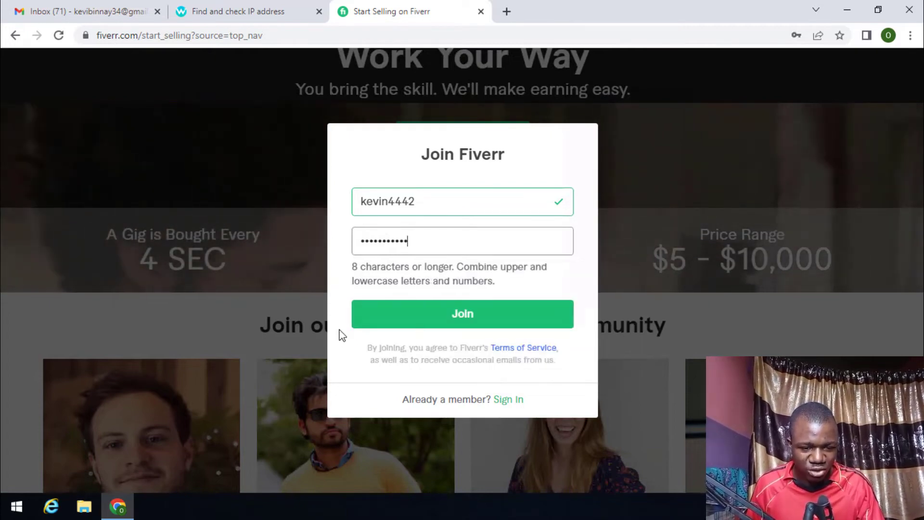
Step: Submit the Join Fiverr form, save the new login in the browser and dismiss the offer to use the Google Account
click(410, 326)
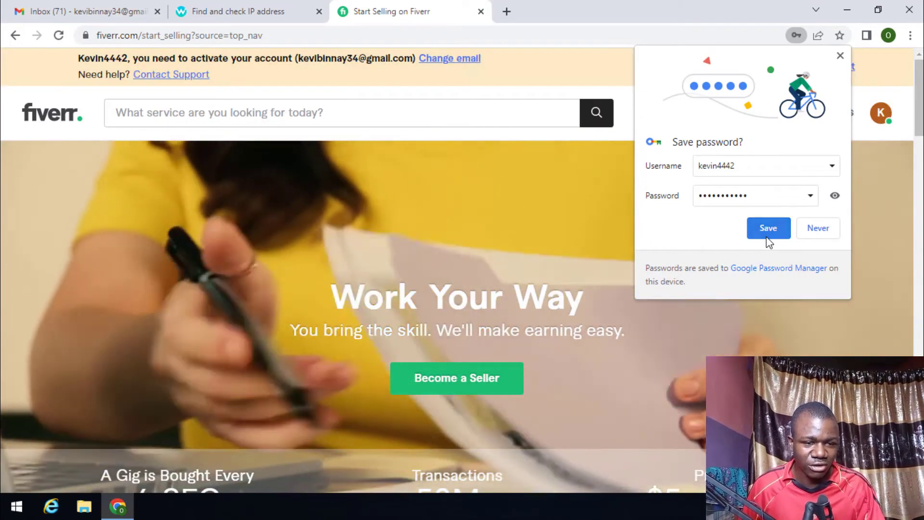
click(767, 235)
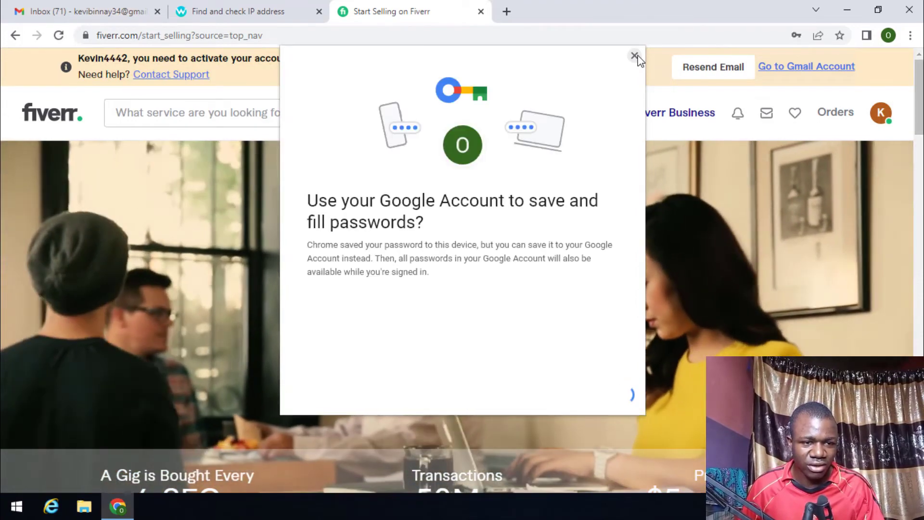
click(634, 55)
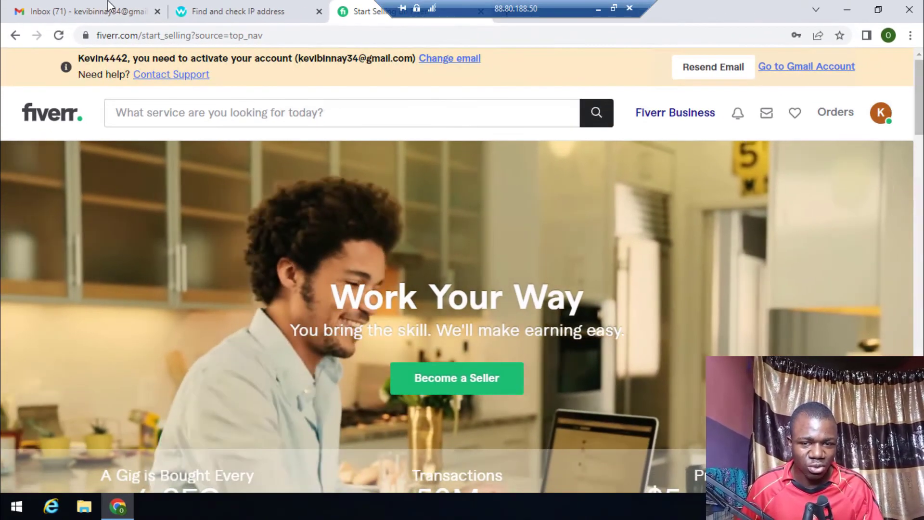
Step: Switch to Gmail, open the message "Fiverr: Activate Your New Account" and activate the account from it
click(109, 6)
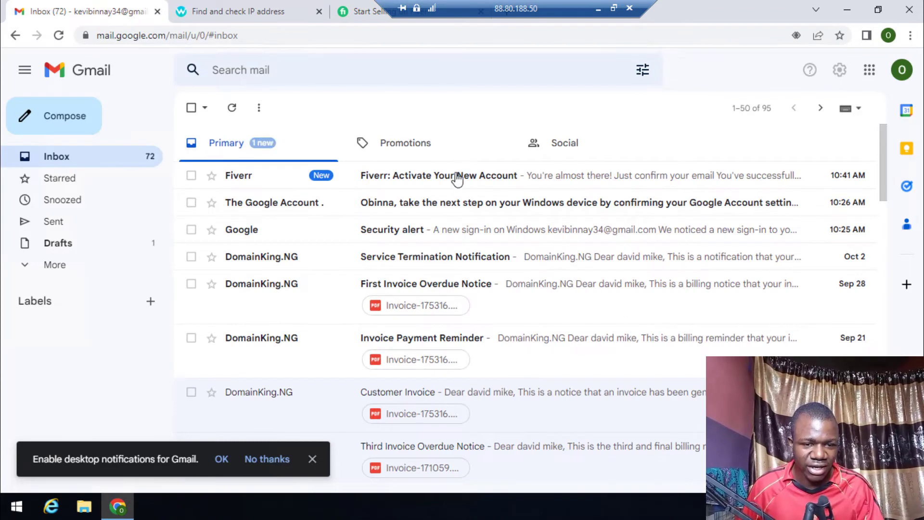
click(455, 178)
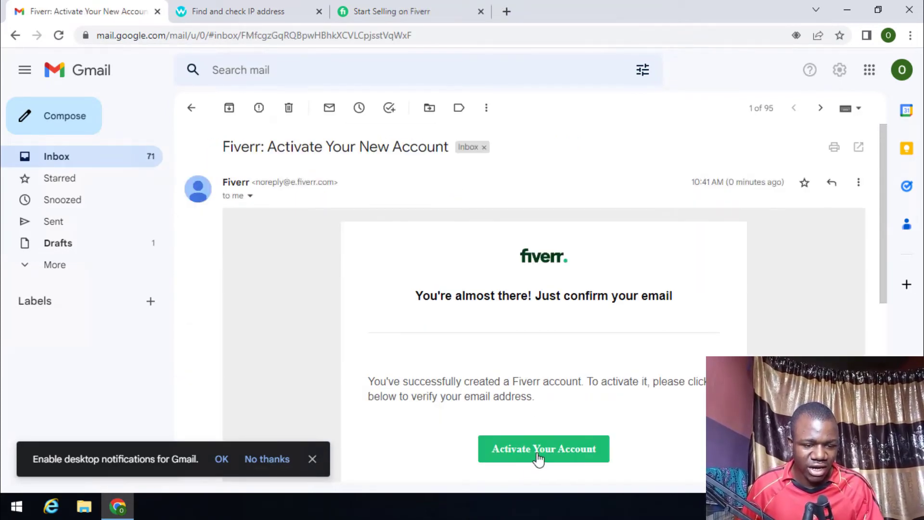
scroll(544, 464, down, 5)
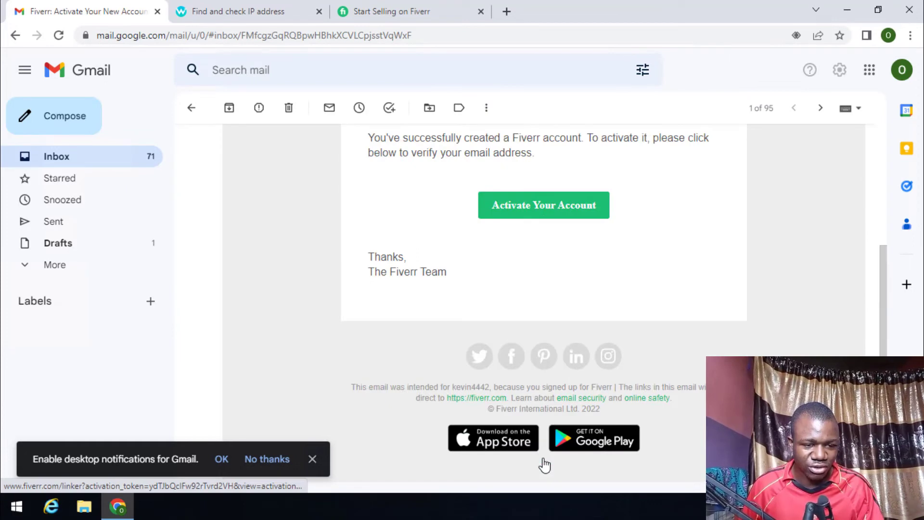
click(532, 206)
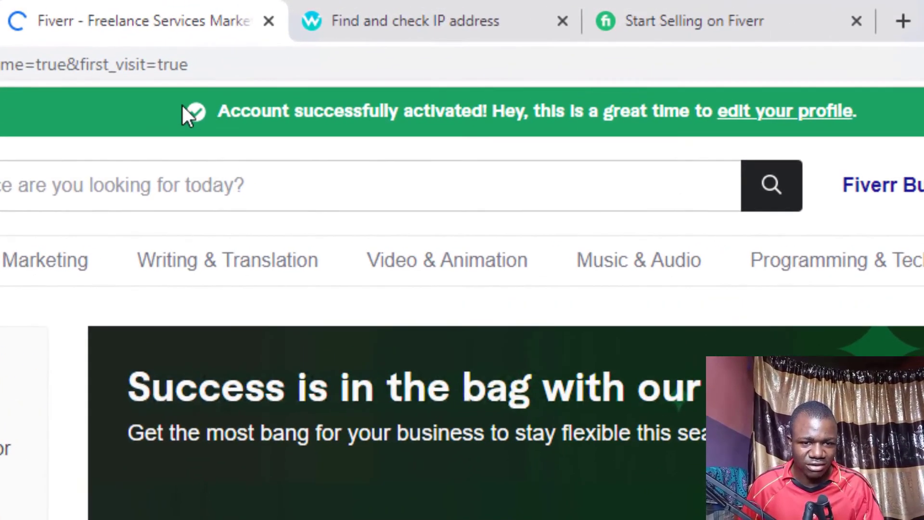
Step: Look over the account activation notice and the popular gigs on the Fiverr home page
triple_click(895, 95)
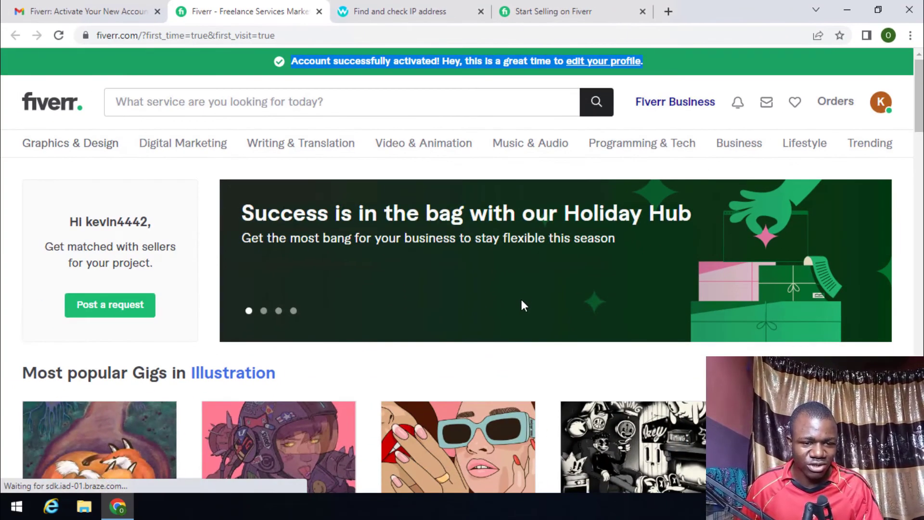
click(523, 306)
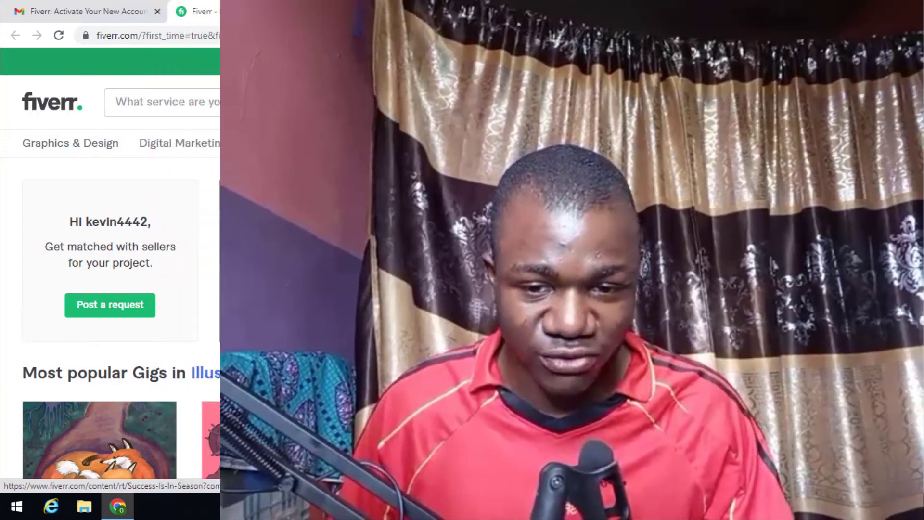
scroll(195, 269, down, 4)
scroll(194, 269, up, 4)
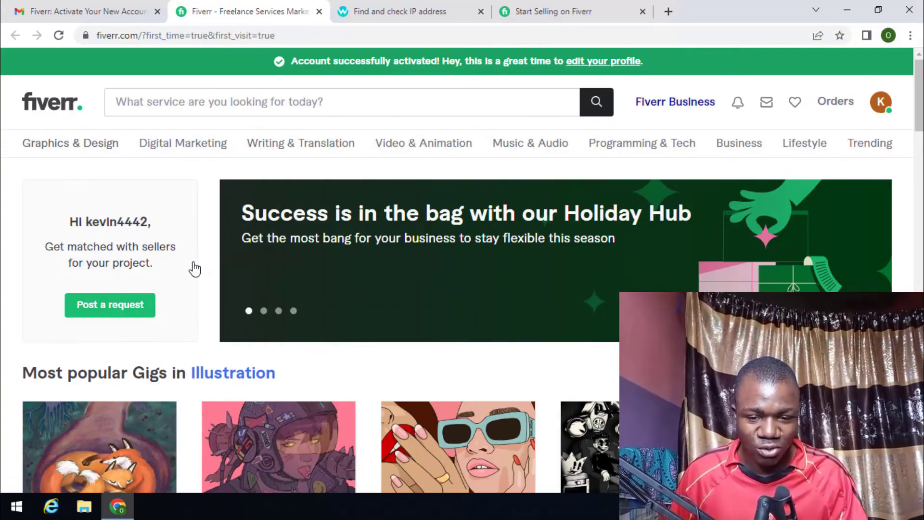
scroll(460, 279, down, 6)
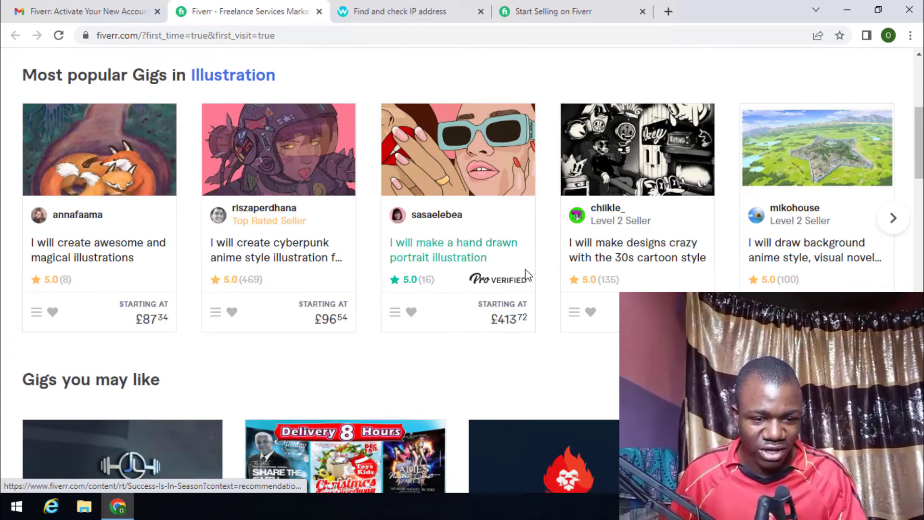
scroll(453, 250, up, 6)
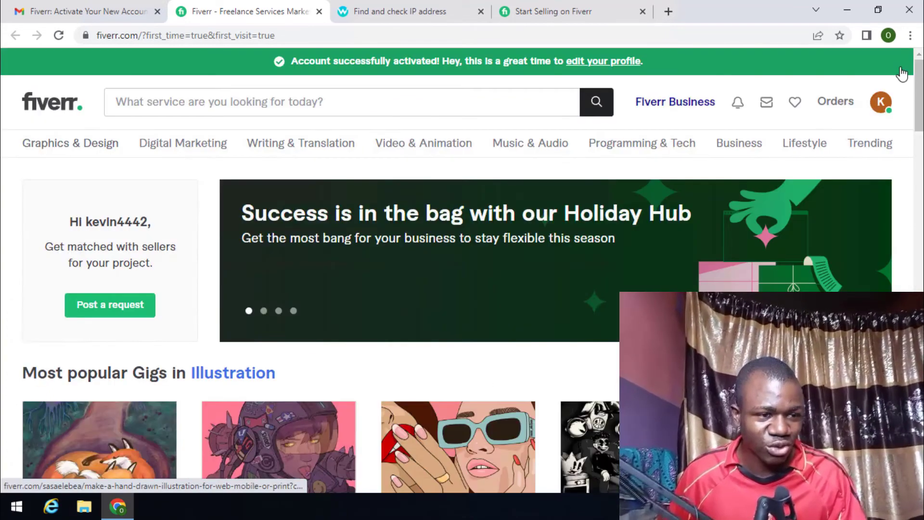
Step: Open the new account's profile page and check its country and member-since date
click(883, 106)
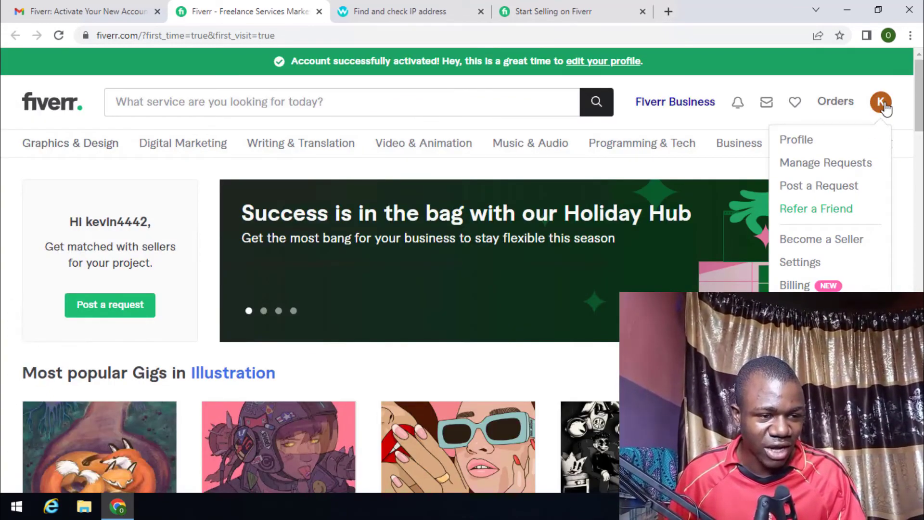
click(785, 150)
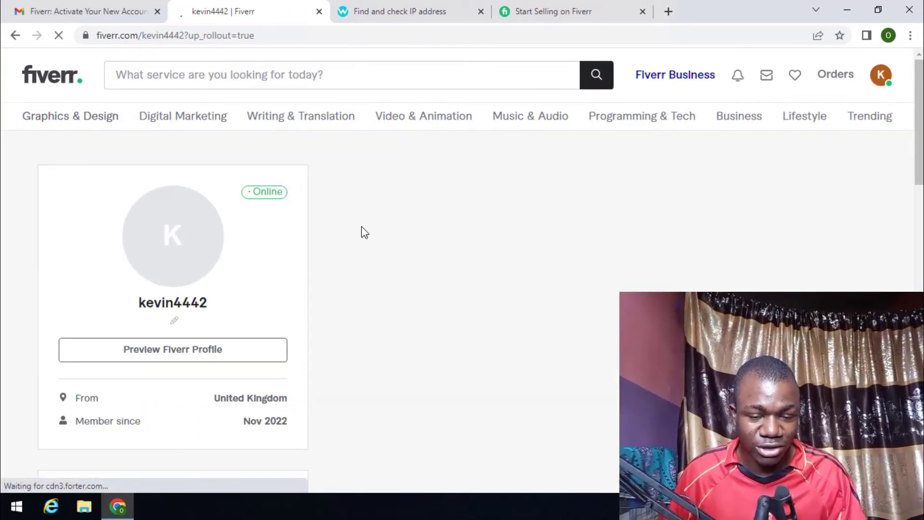
scroll(268, 244, down, 3)
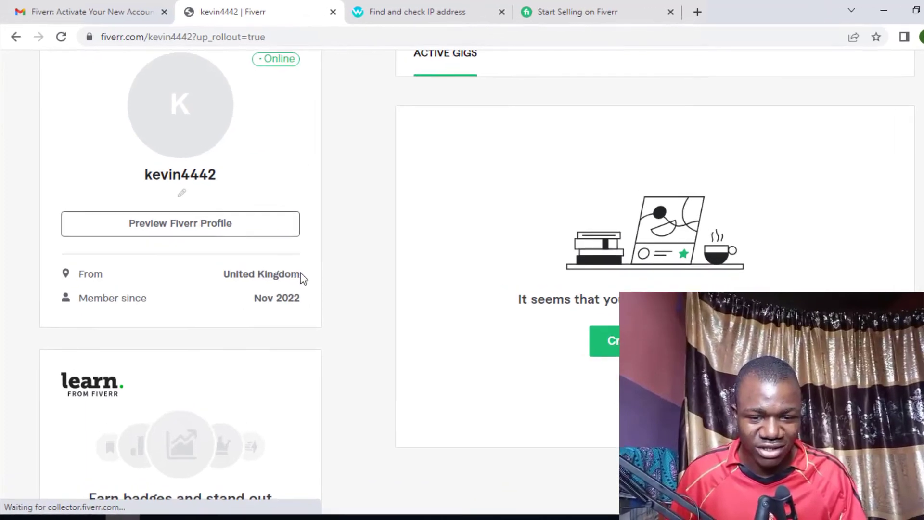
drag(300, 273, 208, 272)
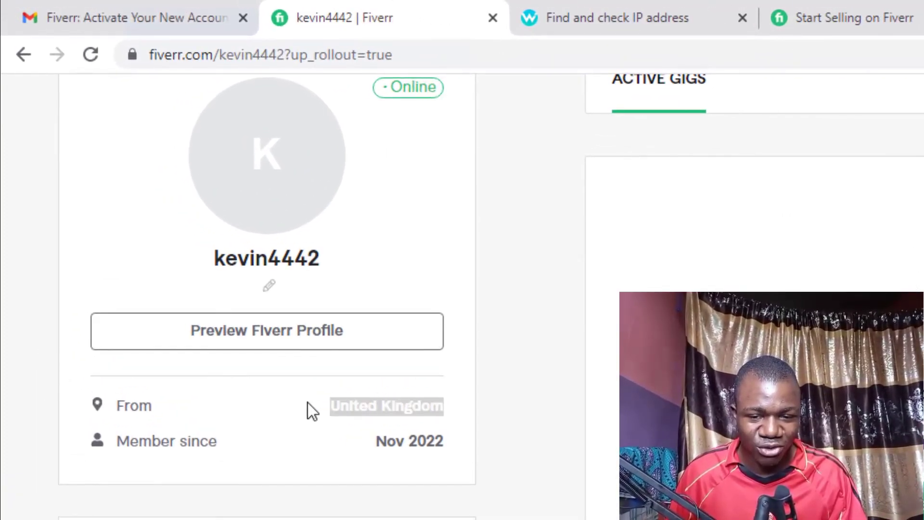
drag(345, 437, 482, 450)
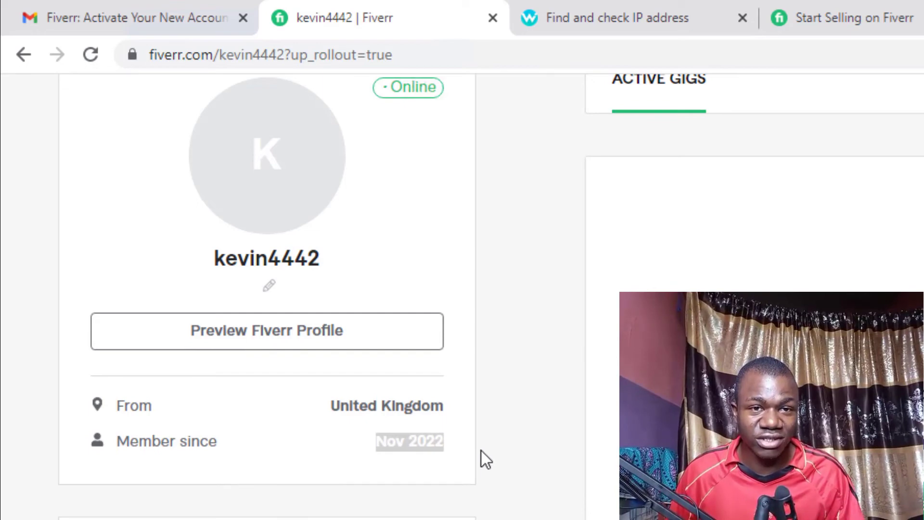
click(457, 437)
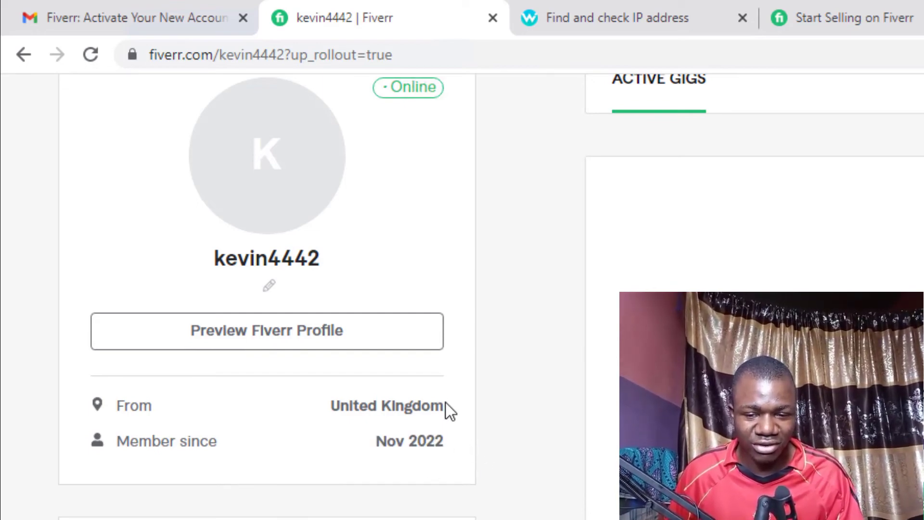
drag(443, 405, 323, 399)
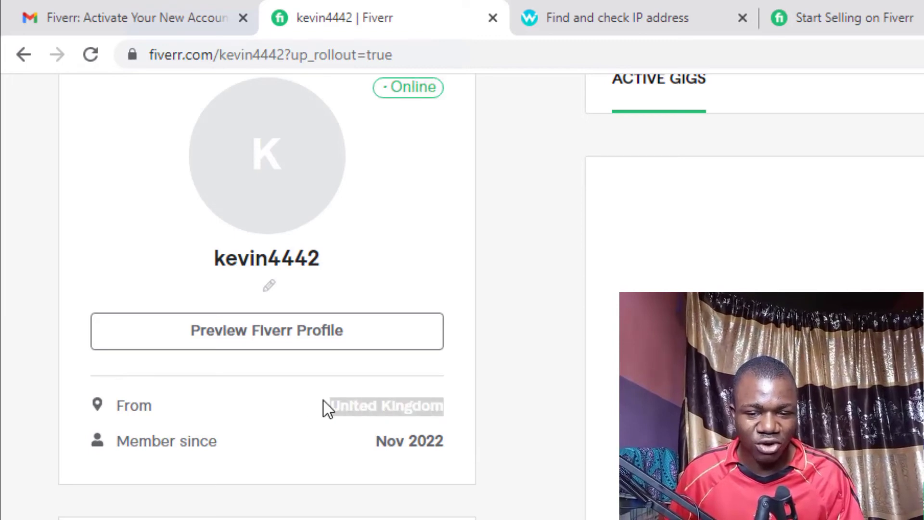
click(342, 447)
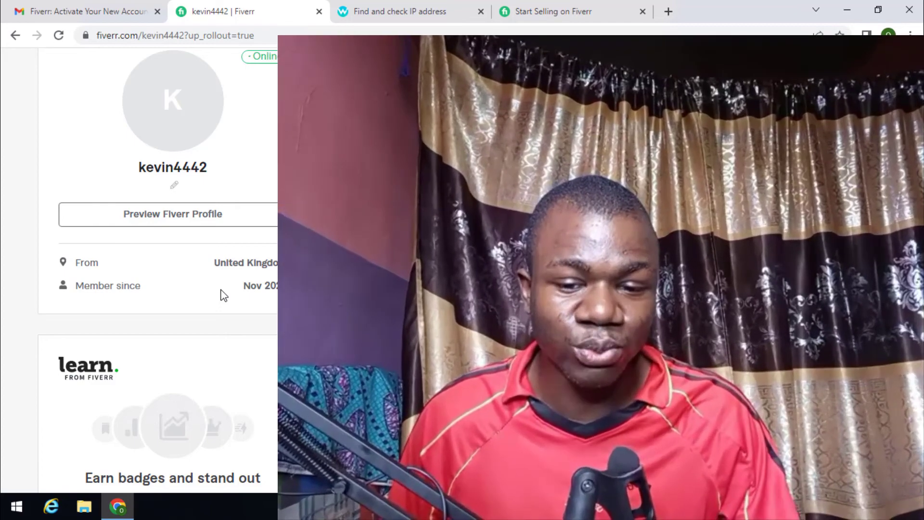
scroll(224, 295, up, 3)
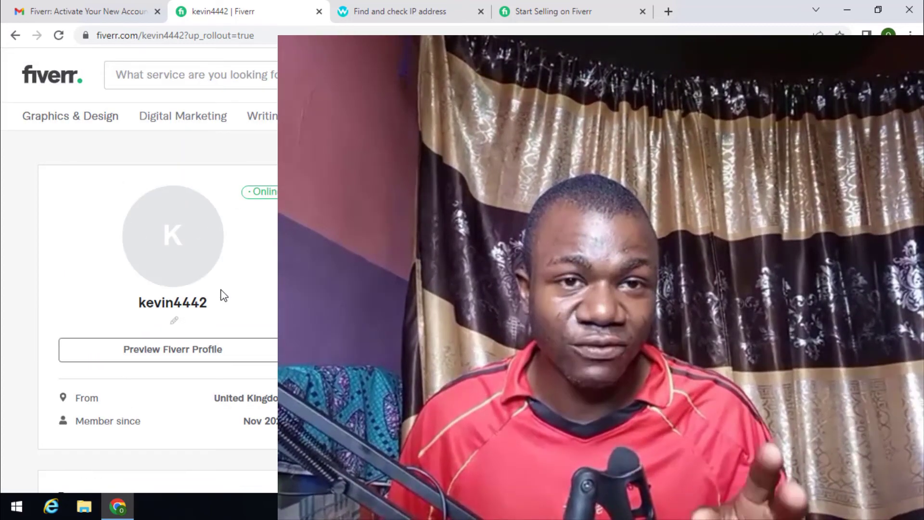